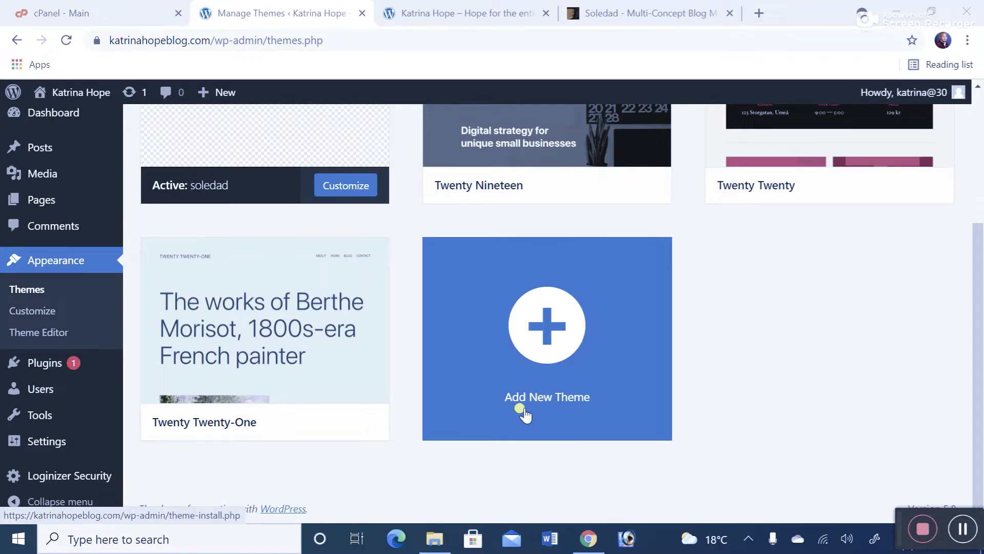
pyautogui.scroll(1, 520, 410)
pyautogui.scroll(2, 507, 410)
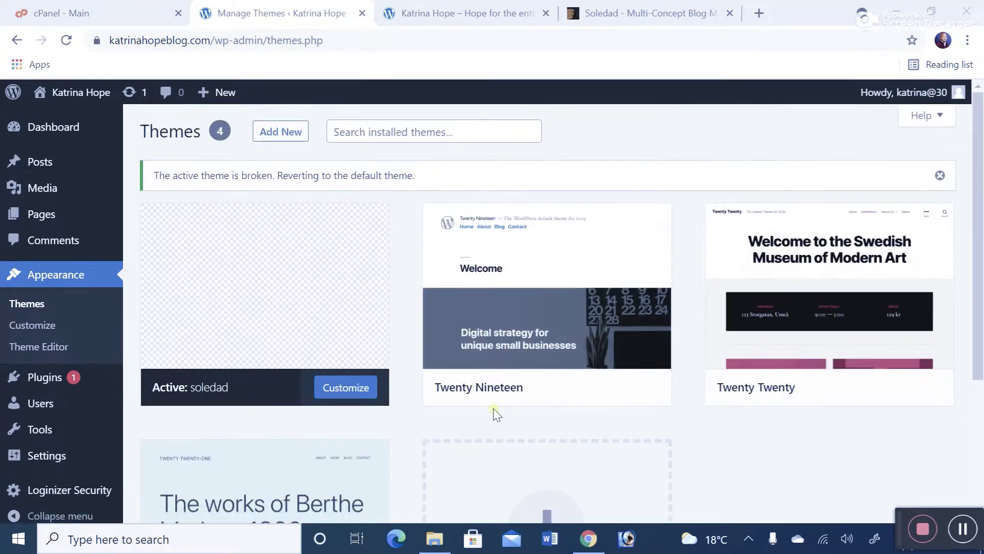
# Step: Check the live blog, then reload Appearance > Themes until broken Soledad is gone and Twenty Twenty-One is active
pyautogui.click(423, 15)
pyautogui.scroll(-3, 398, 247)
pyautogui.scroll(-5, 398, 247)
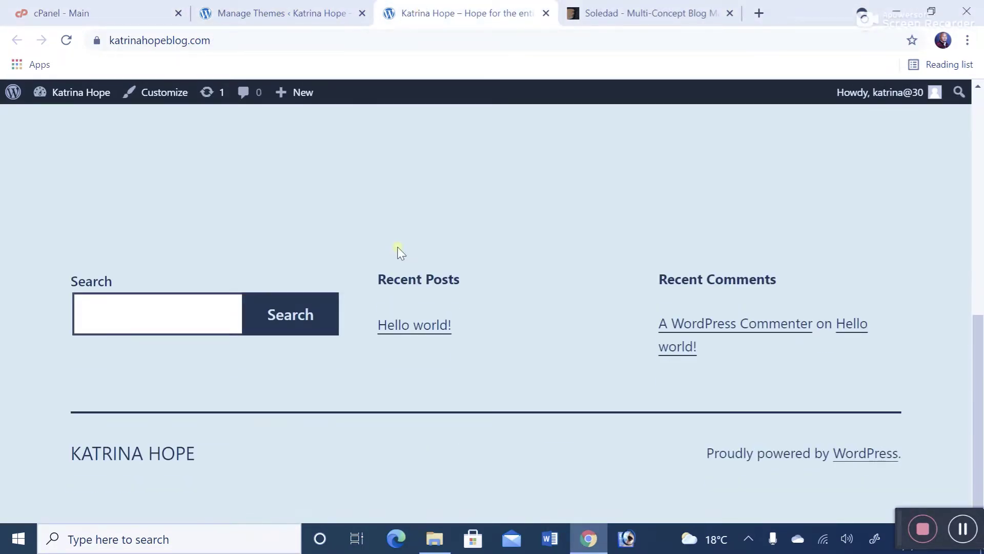
pyautogui.scroll(1, 397, 246)
pyautogui.scroll(5, 398, 247)
pyautogui.scroll(2, 354, 238)
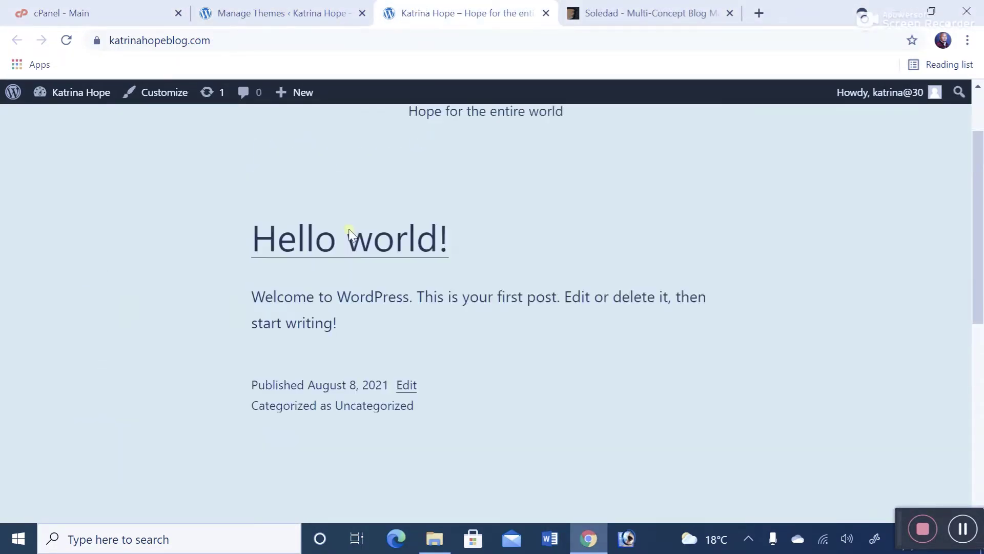
pyautogui.scroll(1, 348, 229)
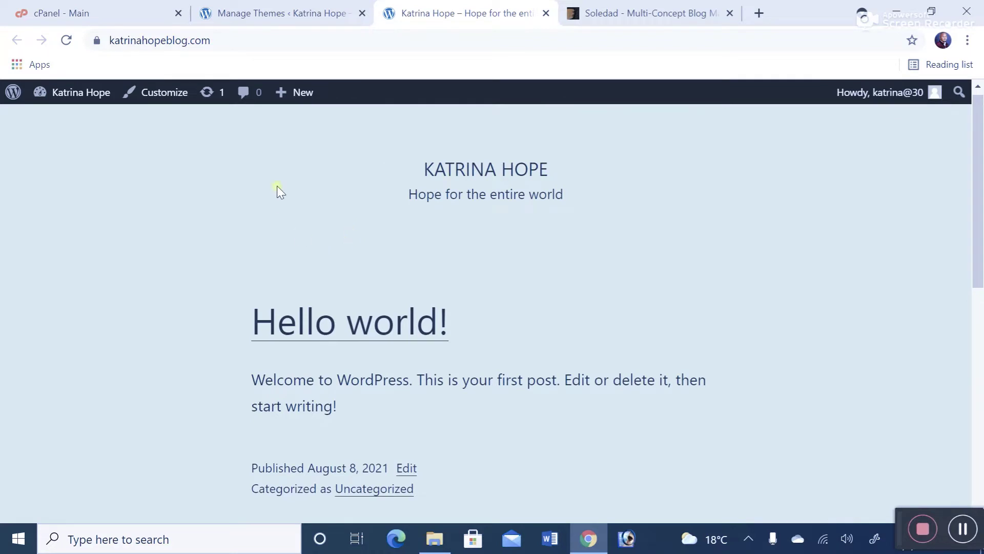
pyautogui.click(219, 13)
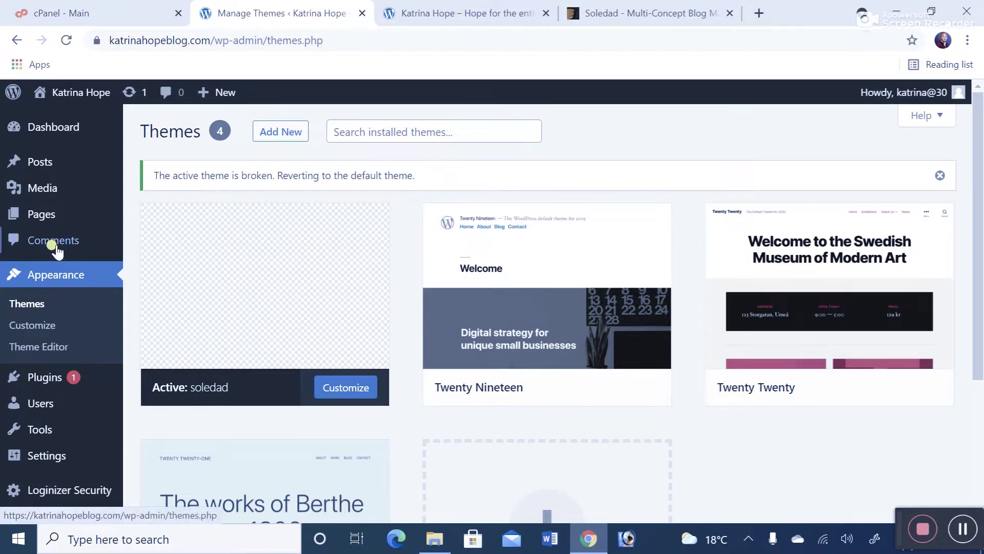
pyautogui.moveTo(42, 214)
pyautogui.click(42, 283)
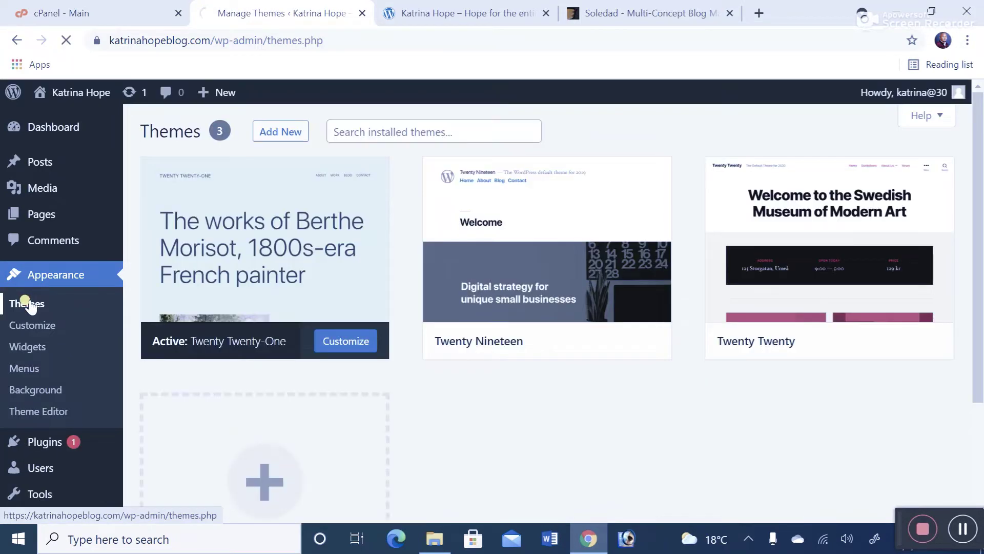
pyautogui.click(45, 275)
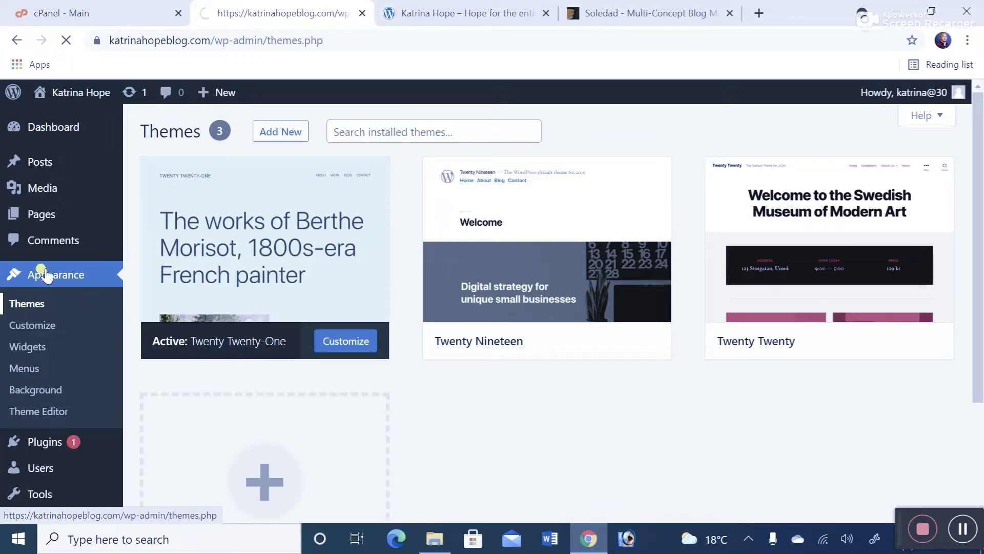
pyautogui.click(18, 301)
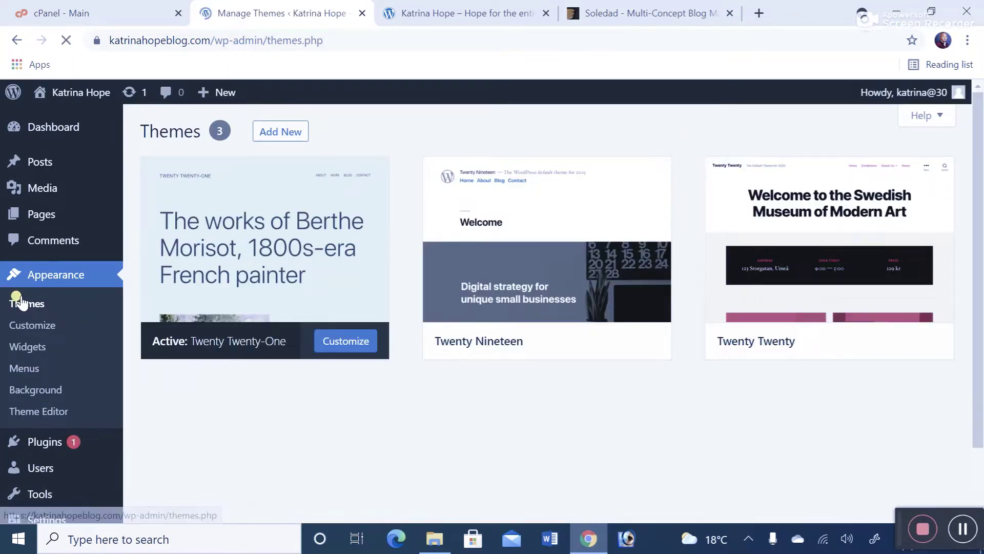
# Step: Go to Add New on the Themes page and close the Soledad demo browser tab
pyautogui.click(278, 132)
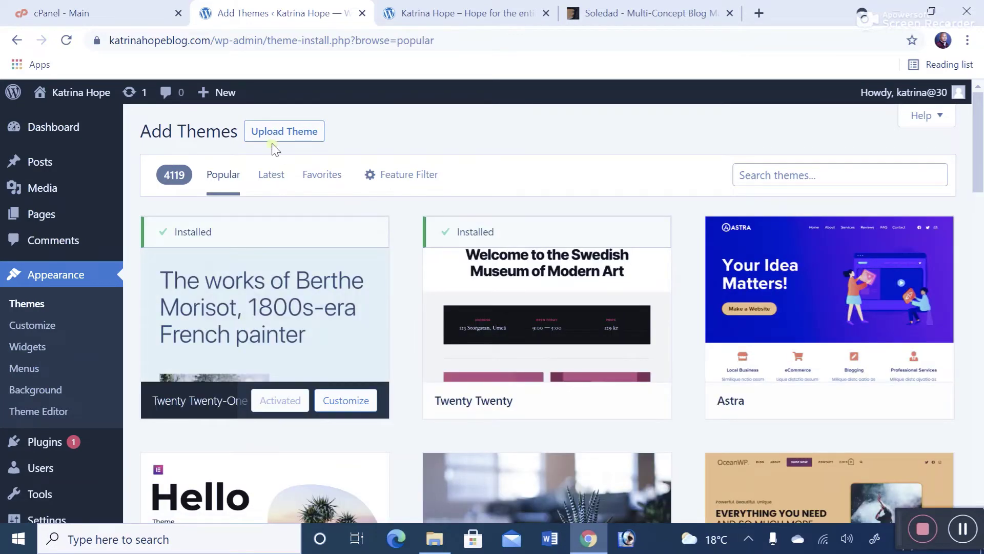
pyautogui.scroll(-3, 589, 286)
pyautogui.scroll(-2, 597, 289)
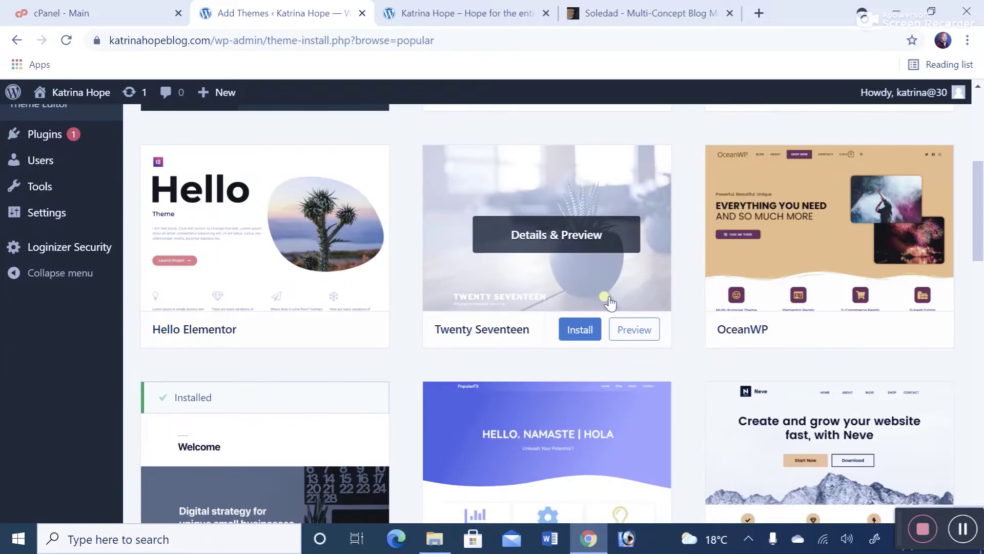
pyautogui.scroll(4, 608, 299)
pyautogui.scroll(1, 600, 298)
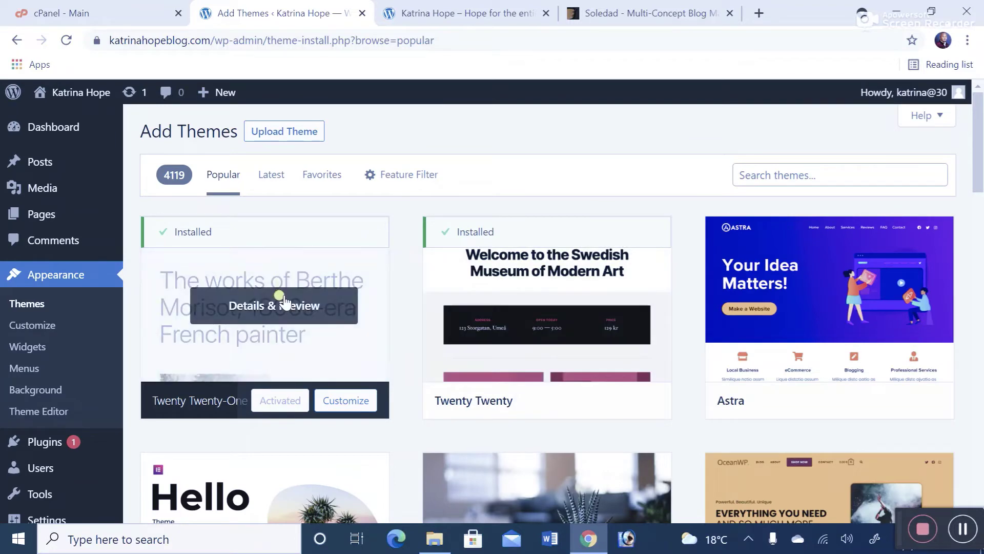
pyautogui.scroll(-3, 585, 295)
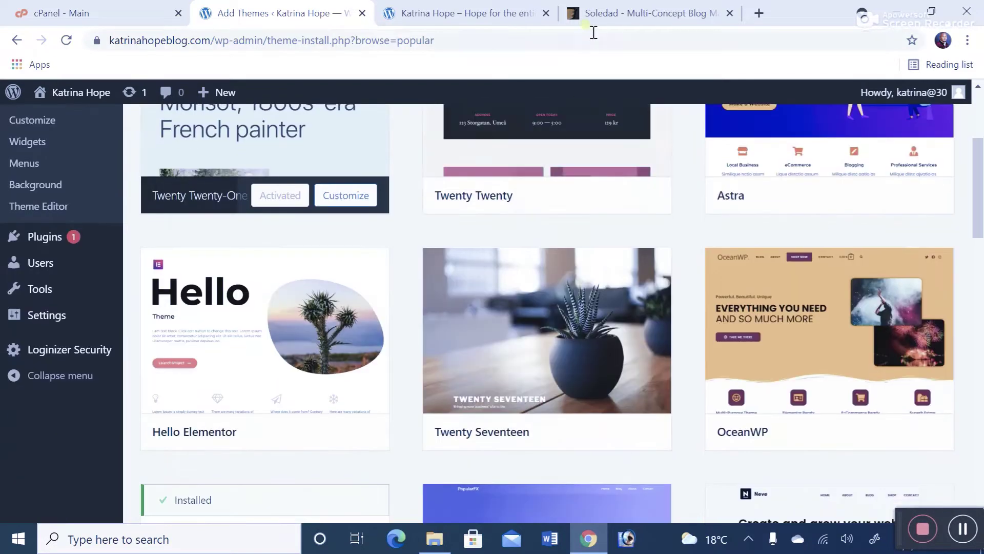
pyautogui.click(730, 13)
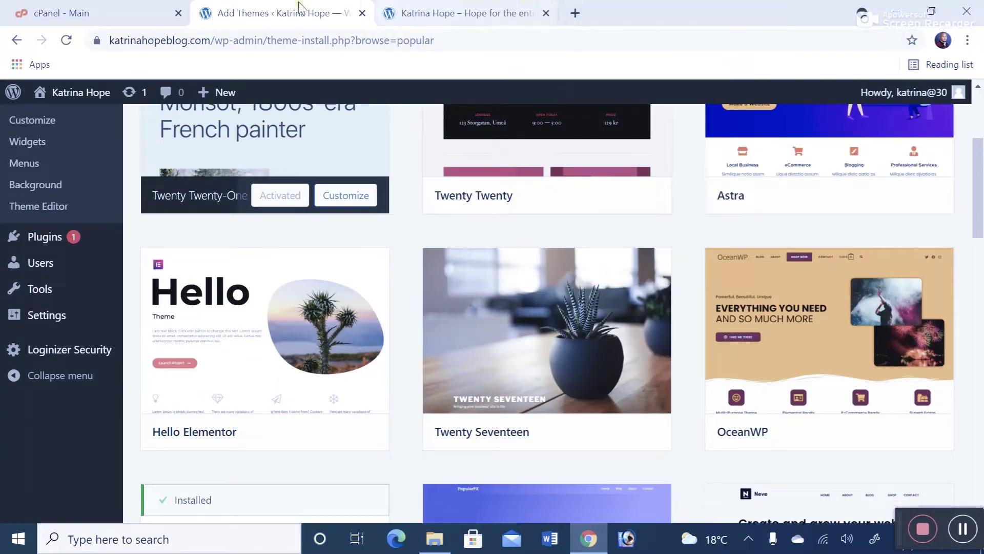
pyautogui.scroll(3, 356, 264)
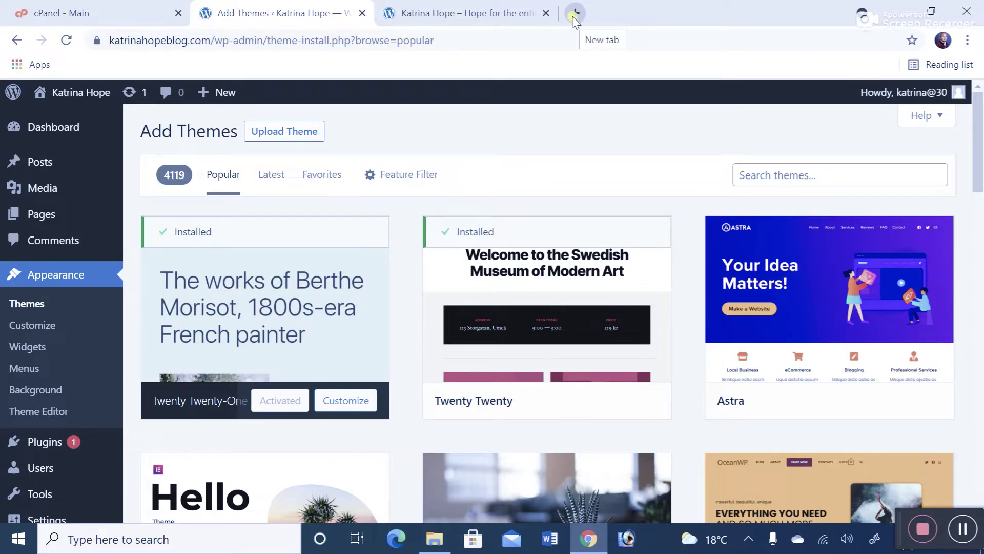
# Step: In a new Chrome tab, search Google for 'personal blog wordpress theme'
pyautogui.click(573, 19)
pyautogui.click(537, 39)
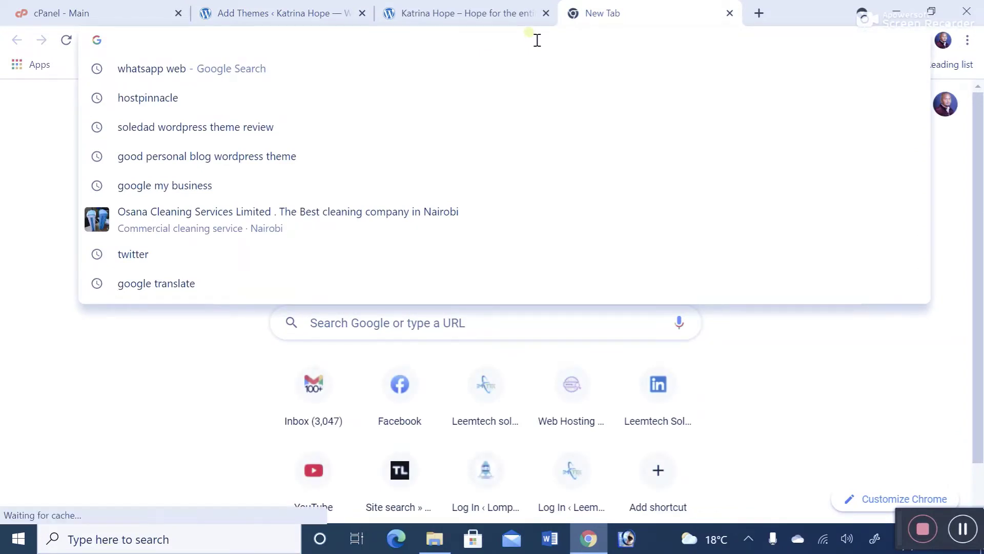
pyautogui.write('opers')
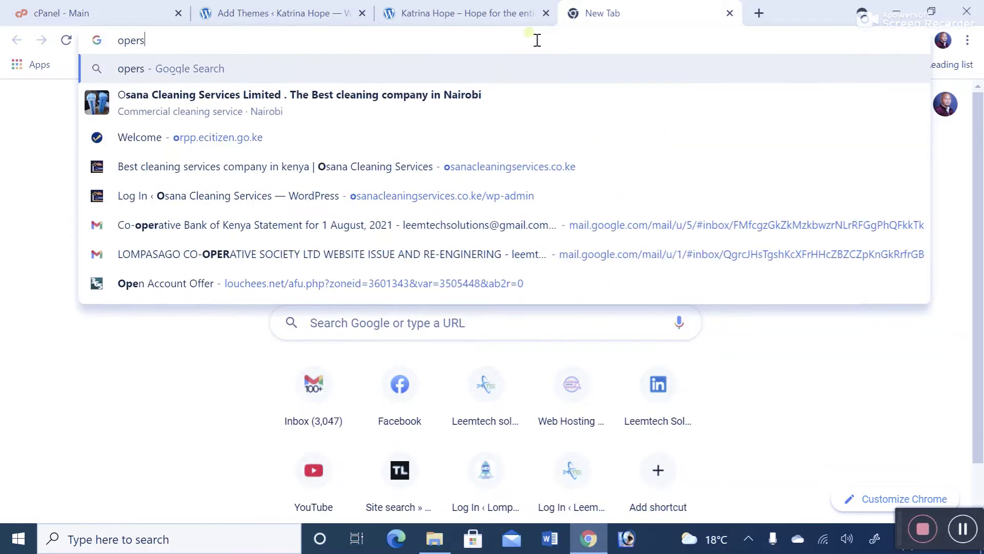
pyautogui.write('onal')
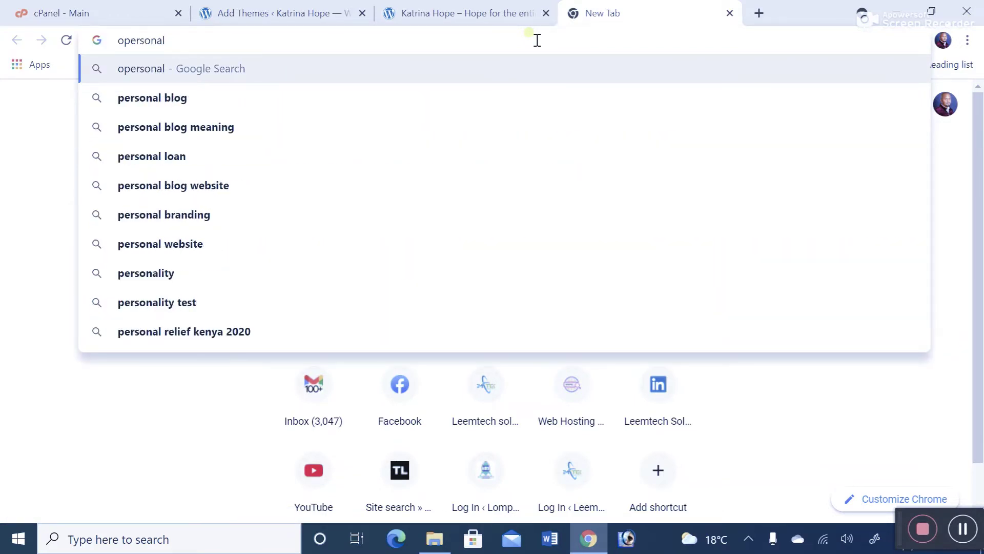
pyautogui.hotkey('ctrl', 'a')
pyautogui.press('BackSpace')
pyautogui.write('perso')
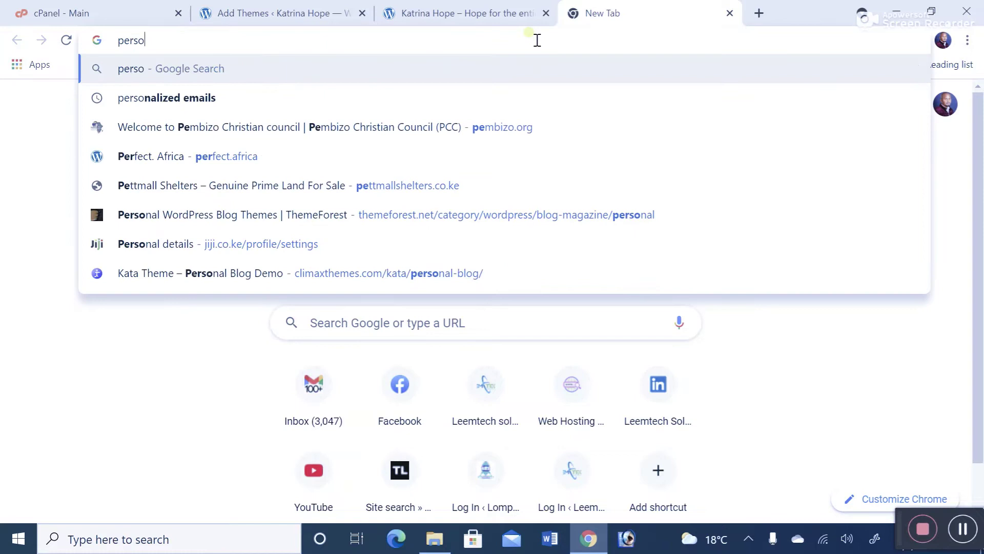
pyautogui.write('nal blog wor')
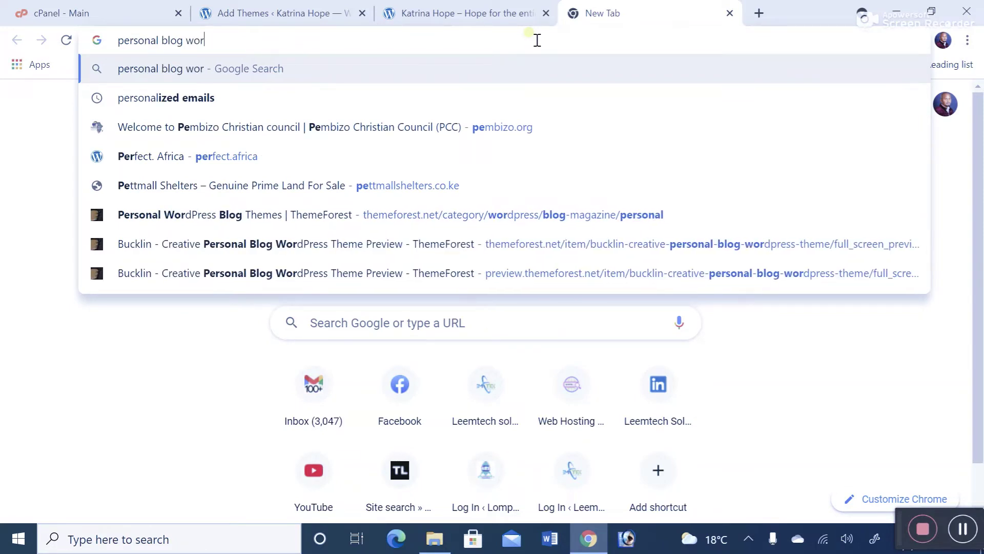
pyautogui.write('dpress hem')
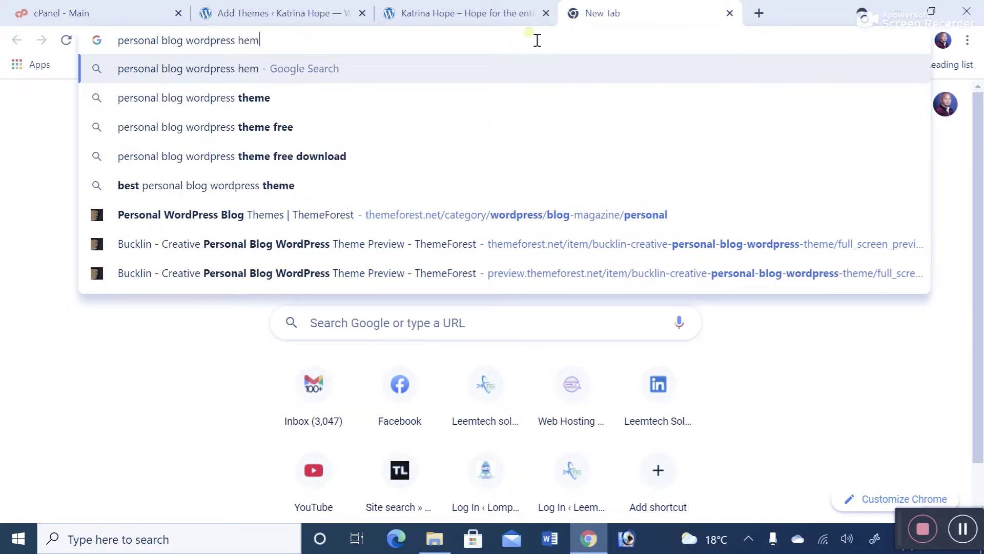
pyautogui.press('BackSpace')
pyautogui.press('BackSpace')
pyautogui.press('BackSpace')
pyautogui.write('the')
pyautogui.press('Return')
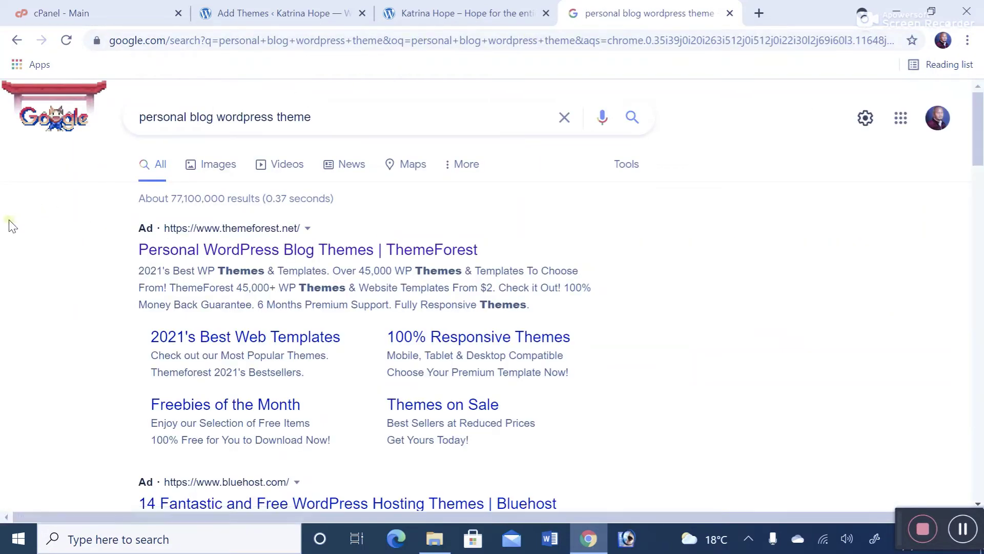
pyautogui.scroll(-2, 246, 263)
pyautogui.scroll(-1, 223, 264)
pyautogui.scroll(-2, 224, 286)
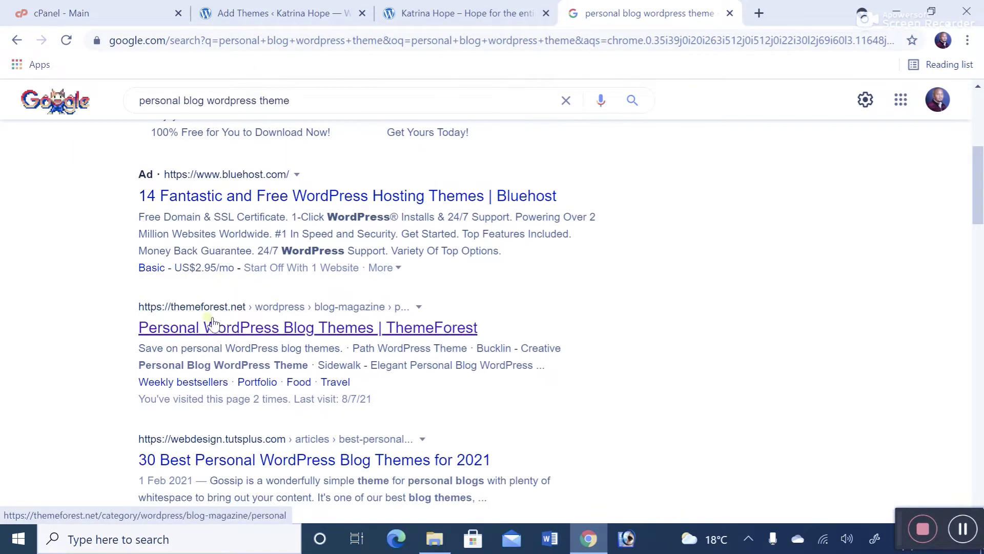
# Step: Open the ThemeForest personal WordPress blog themes result in another tab and switch to it
pyautogui.rightClick(246, 325)
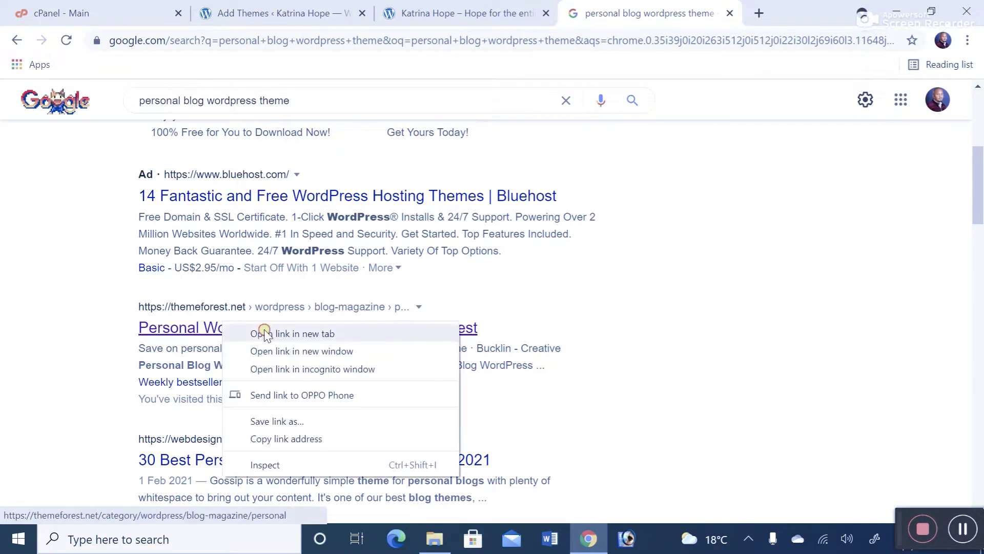
pyautogui.click(263, 333)
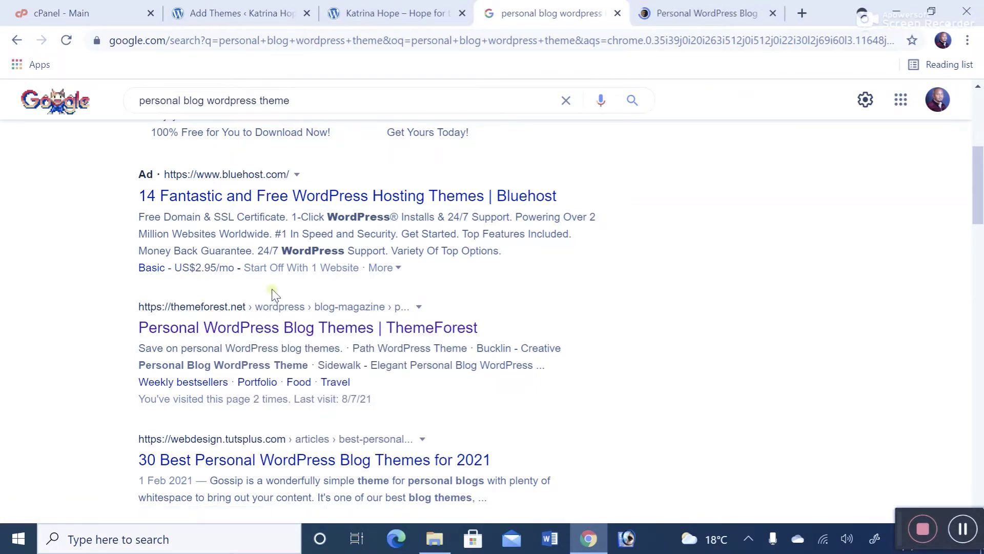
pyautogui.scroll(-2, 272, 292)
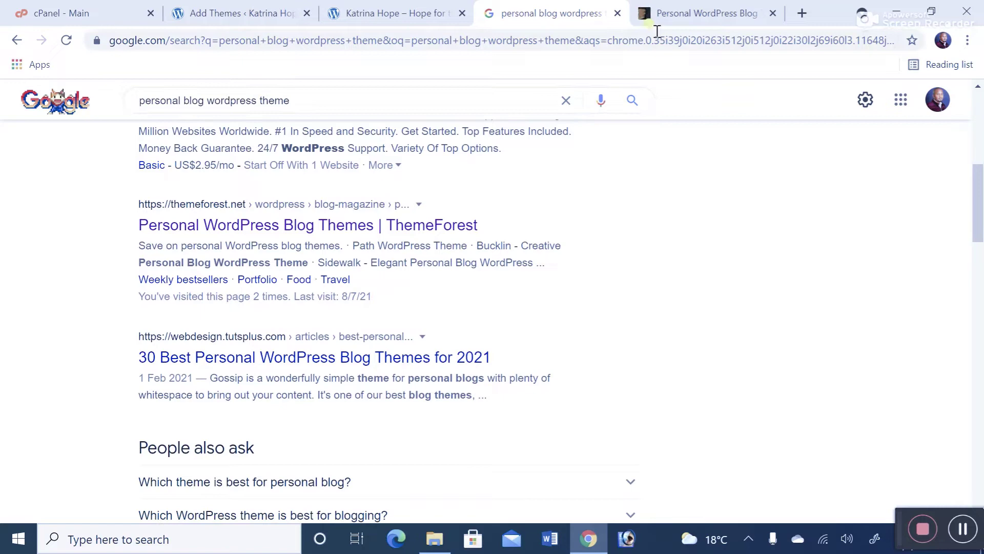
pyautogui.click(656, 17)
pyautogui.scroll(-2, 406, 327)
pyautogui.scroll(-2, 406, 326)
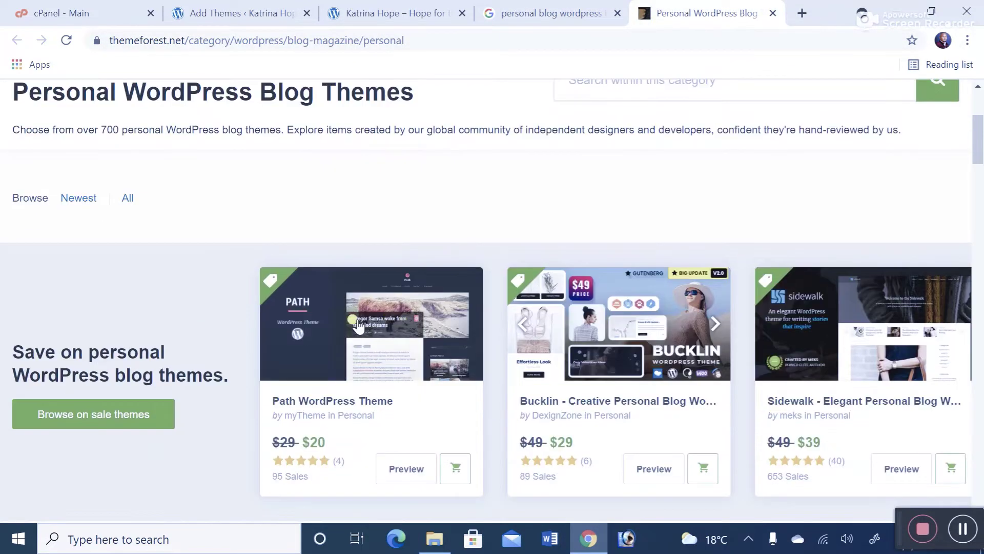
pyautogui.scroll(-5, 427, 347)
pyautogui.scroll(-5, 483, 313)
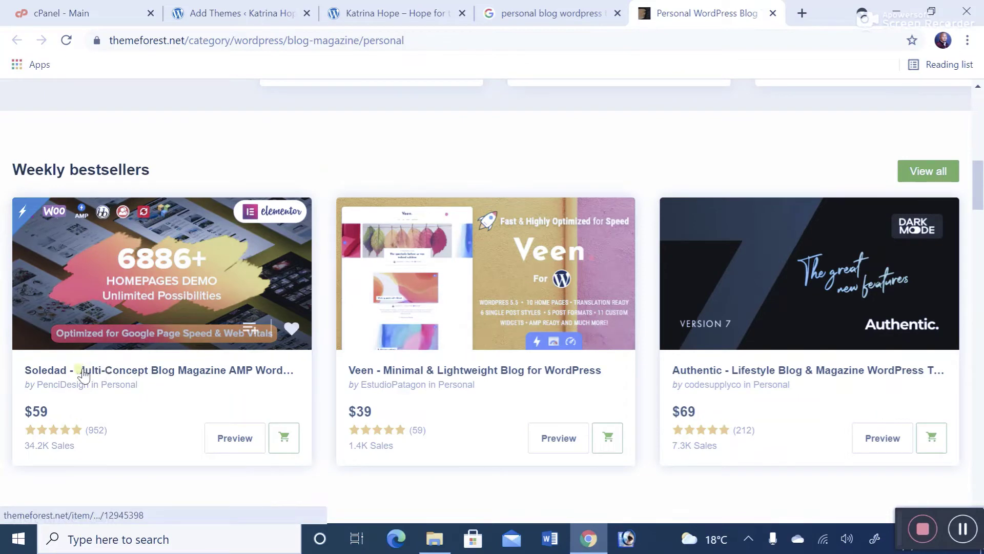
# Step: View the Soledad $59 item page, then return to WordPress Add Themes and show Upload Theme
pyautogui.click(70, 373)
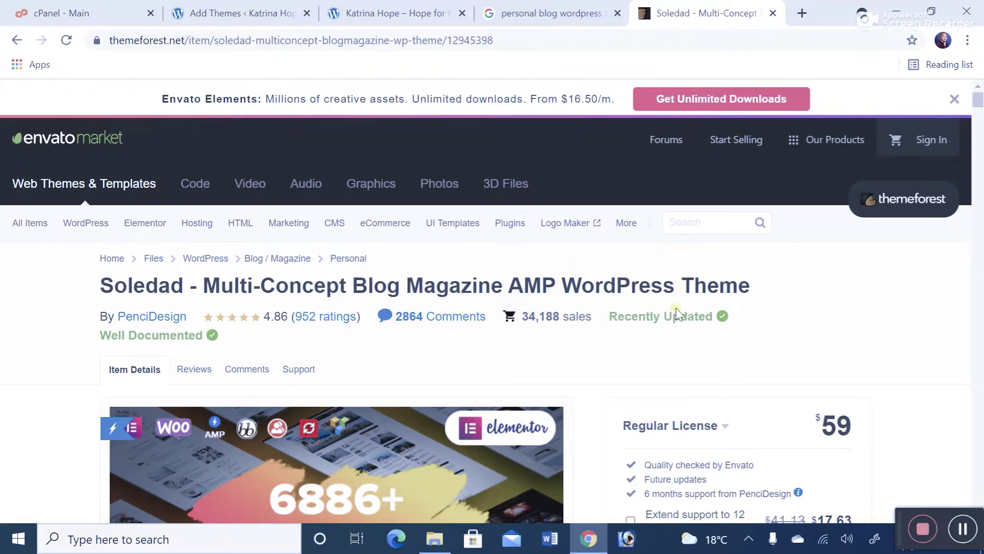
pyautogui.scroll(-4, 676, 314)
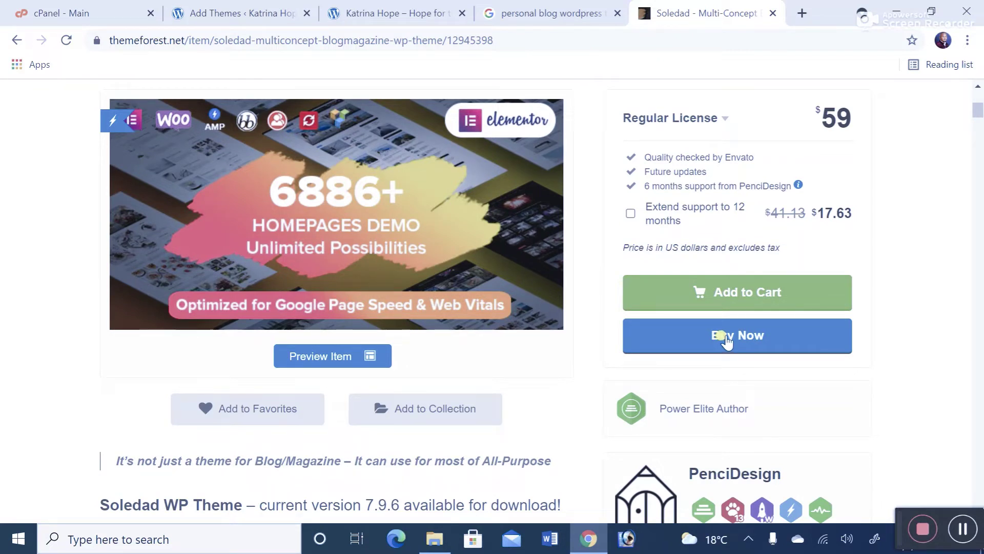
pyautogui.moveTo(336, 214)
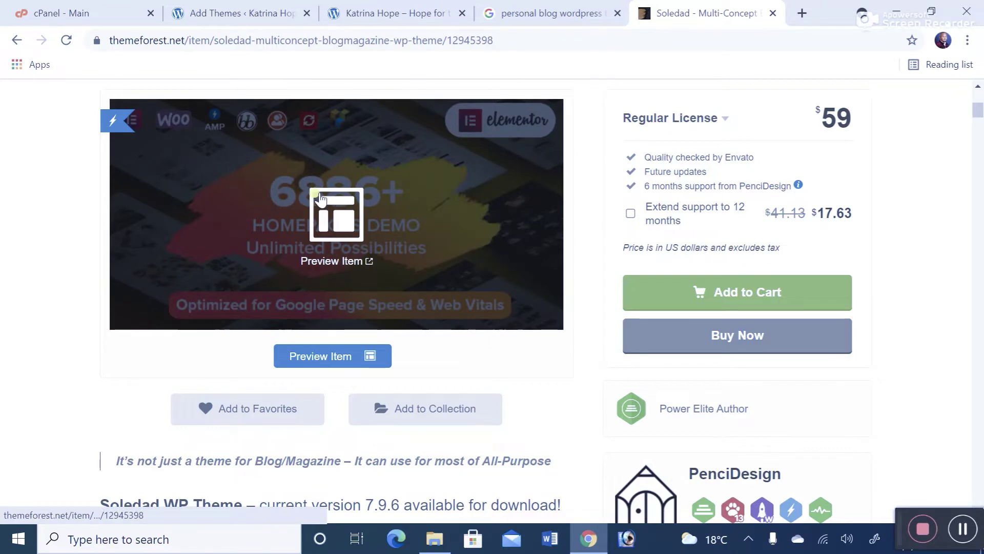
pyautogui.click(231, 16)
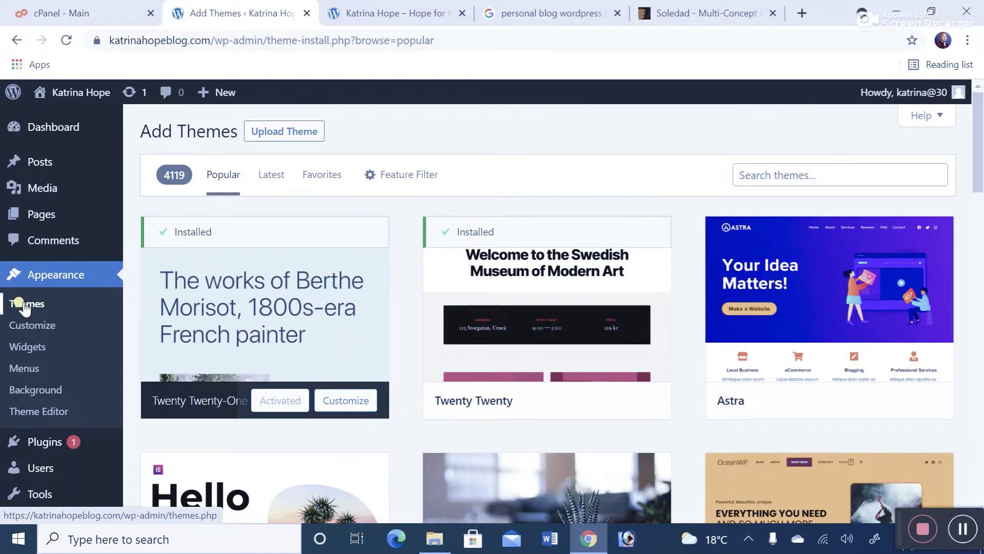
pyautogui.click(287, 136)
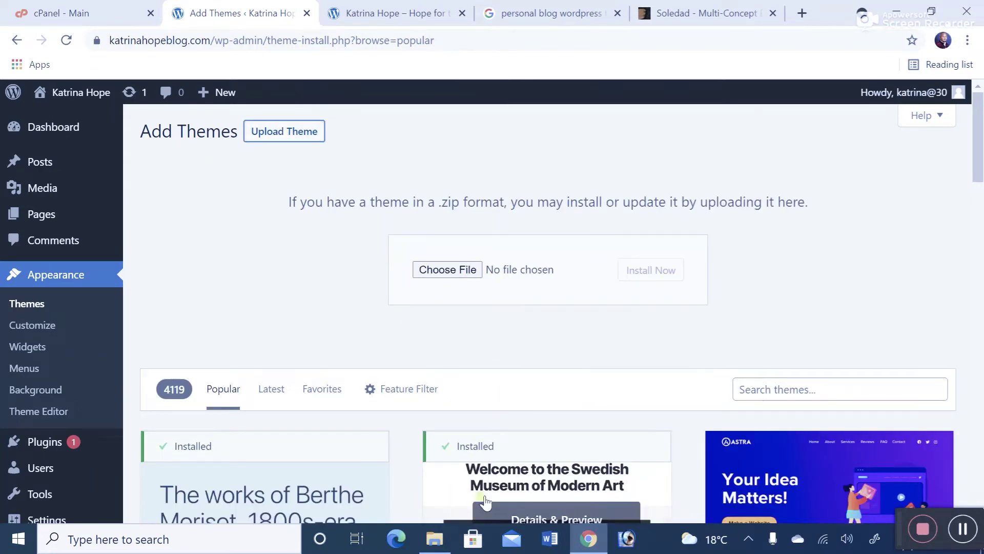
# Step: Maximise File Explorer and navigate up to WORDPRESS TEMPLATES > BLOG AND OTHER SERVICES GOOD THEME
pyautogui.click(436, 540)
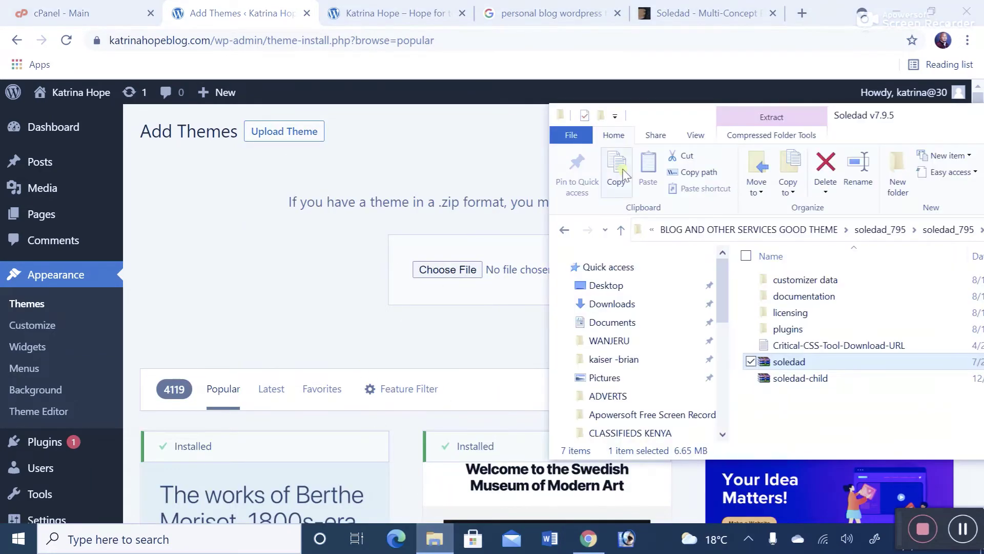
pyautogui.moveTo(658, 117); pyautogui.dragTo(289, 128)
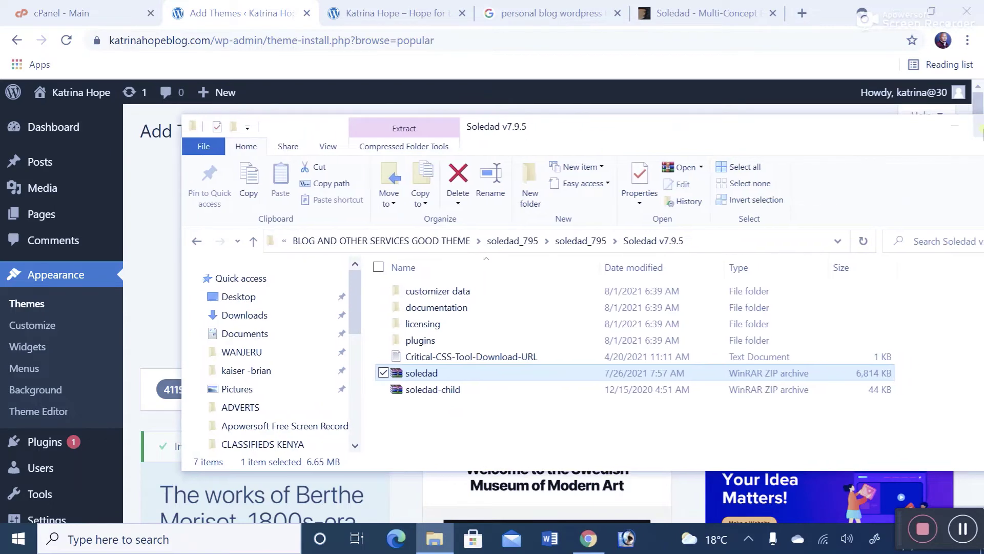
pyautogui.moveTo(891, 137); pyautogui.dragTo(754, 128)
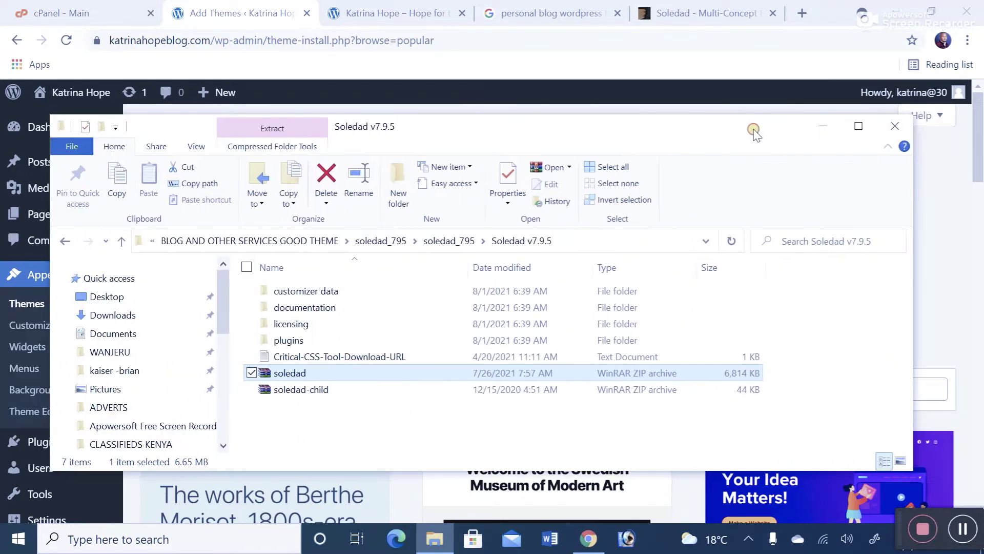
pyautogui.click(856, 125)
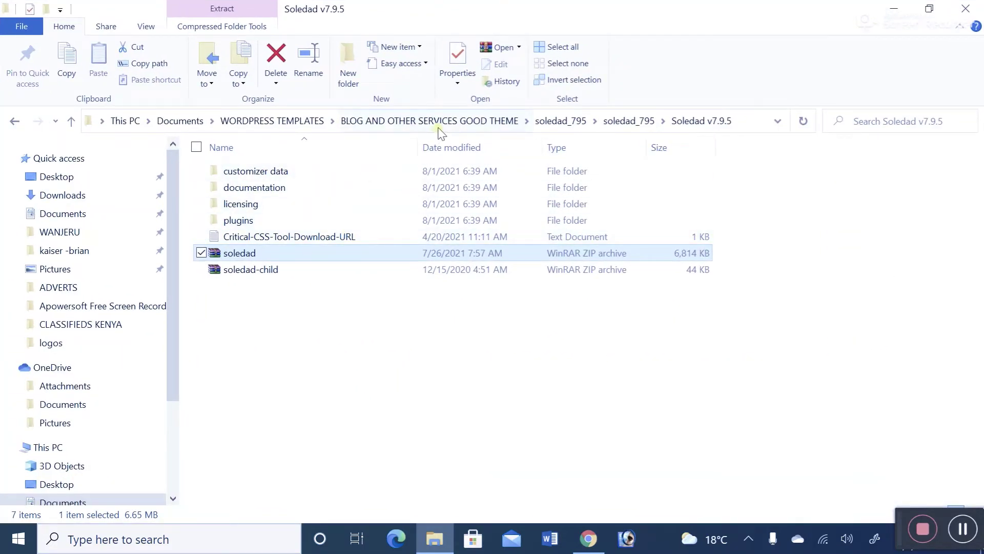
pyautogui.click(439, 124)
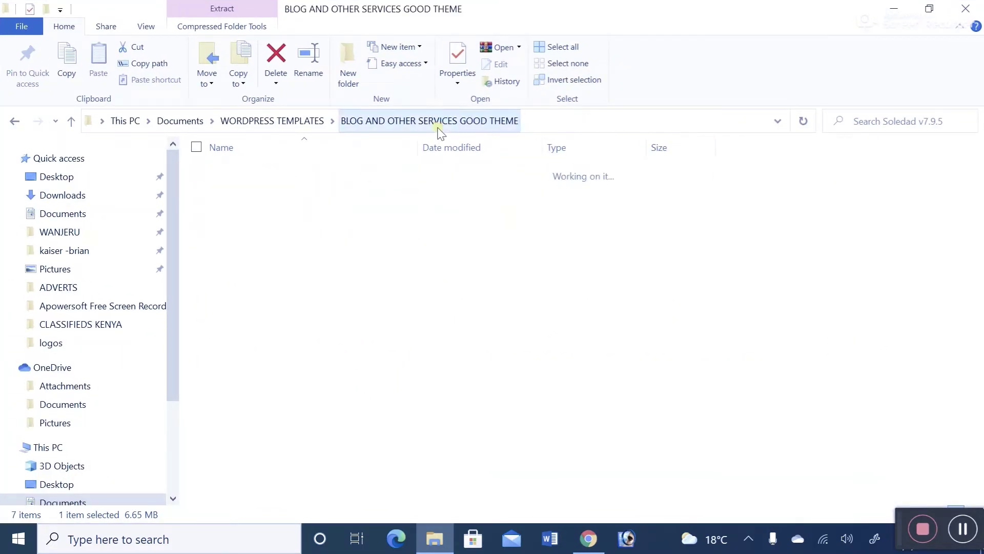
pyautogui.click(313, 123)
pyautogui.doubleClick(262, 191)
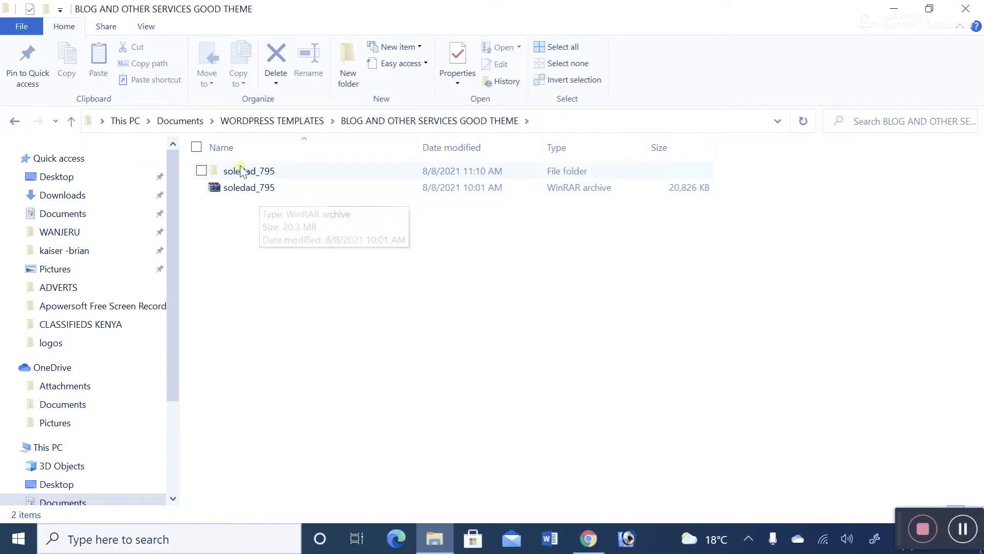
# Step: Drill into soledad_795 > soledad_795 > Soledad v7.9.5 with the soledad zip, then bring WordPress back
pyautogui.doubleClick(241, 170)
pyautogui.doubleClick(242, 171)
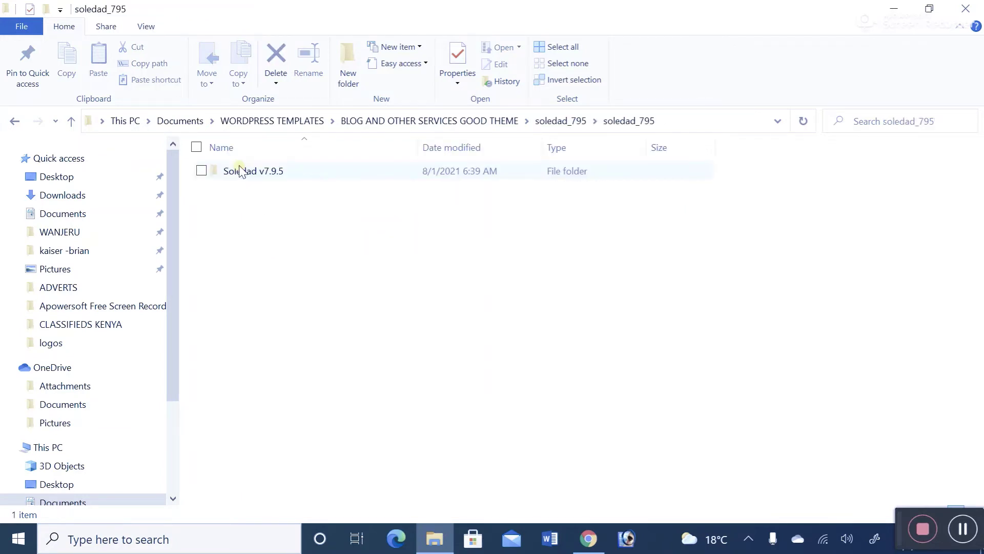
pyautogui.doubleClick(242, 171)
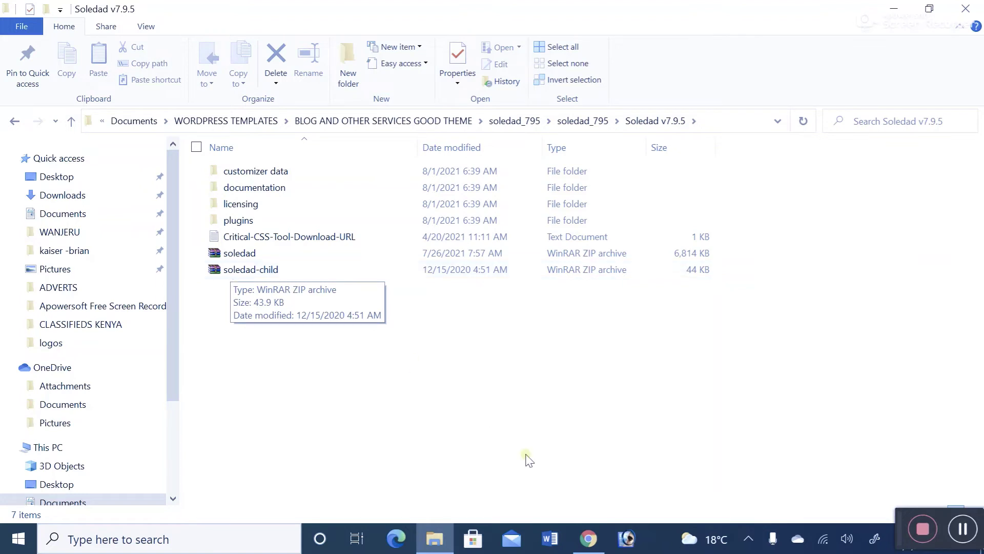
pyautogui.click(584, 539)
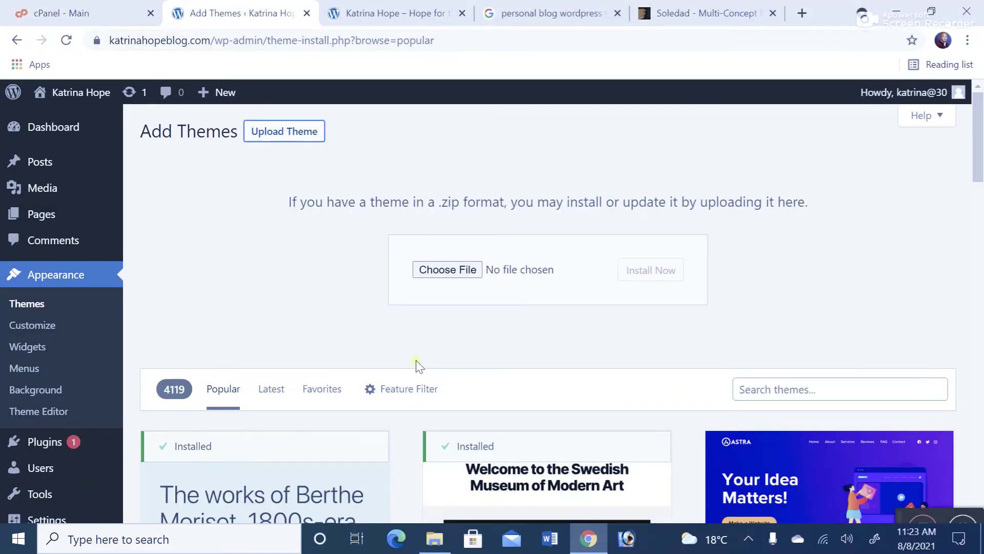
# Step: Cancel the file picker and drag soledad.zip from Explorer onto the Choose File upload field
pyautogui.click(434, 538)
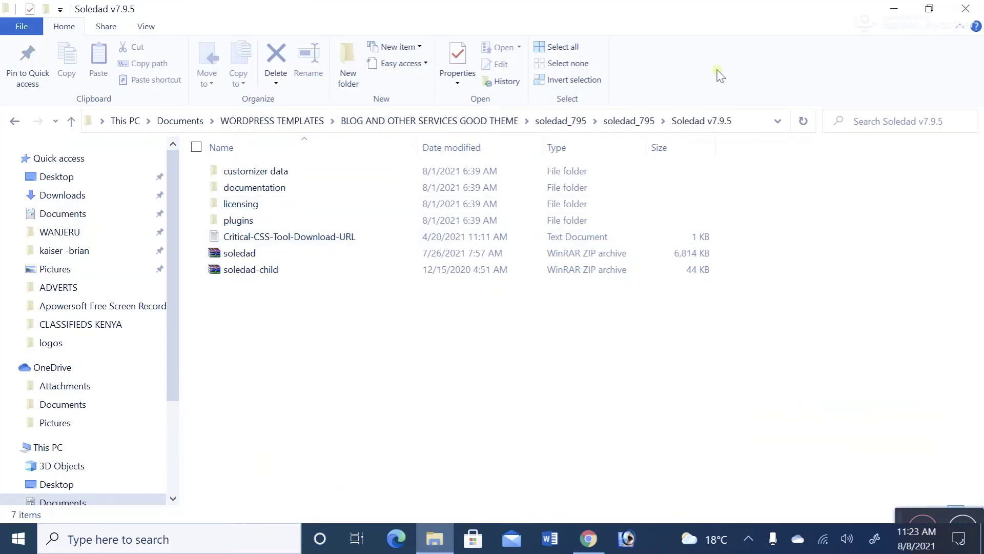
pyautogui.click(585, 541)
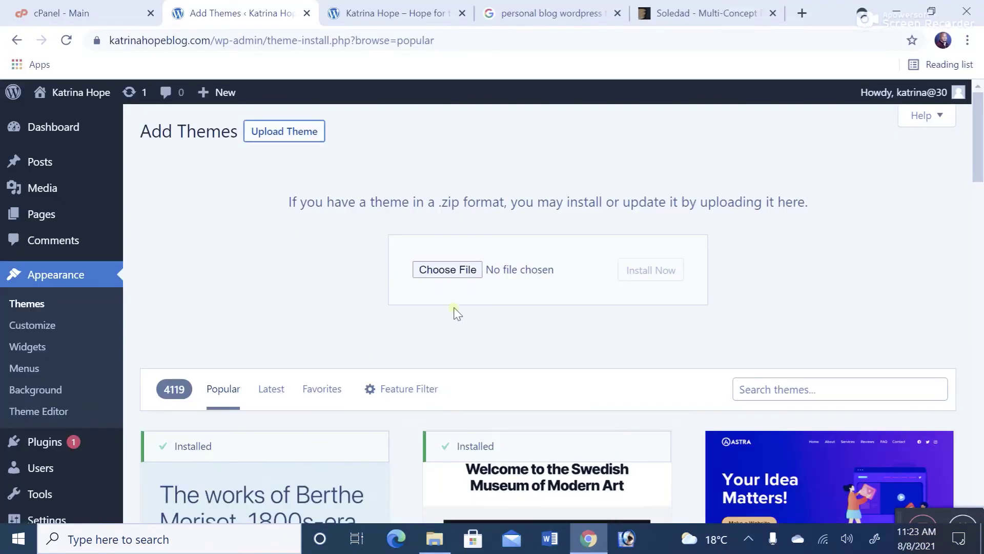
pyautogui.click(460, 271)
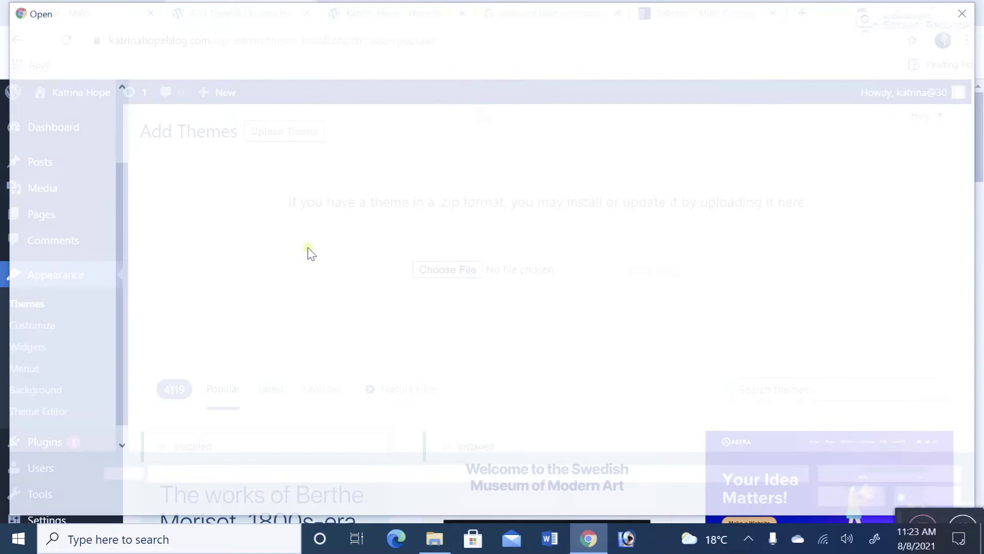
pyautogui.press('Escape')
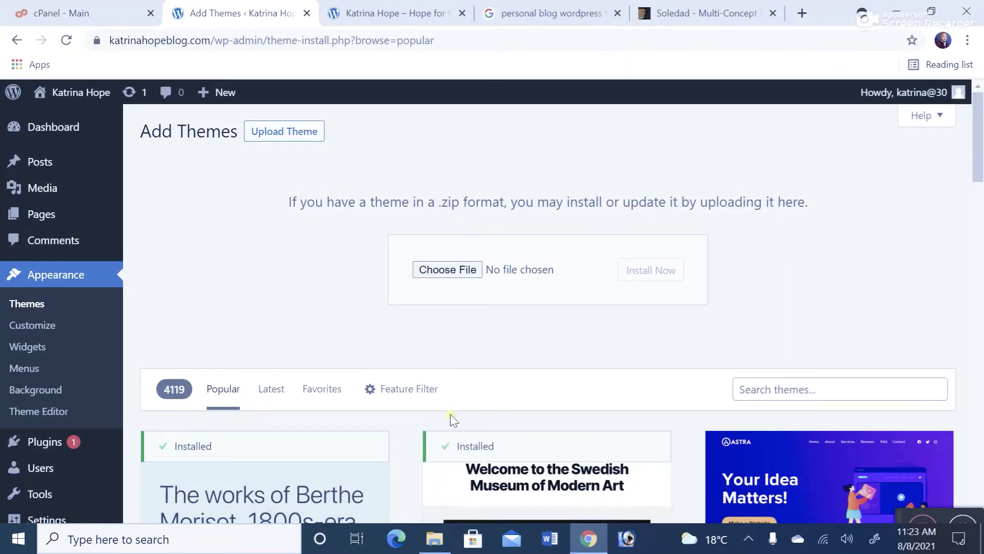
pyautogui.click(432, 534)
pyautogui.moveTo(241, 254); pyautogui.dragTo(607, 534)
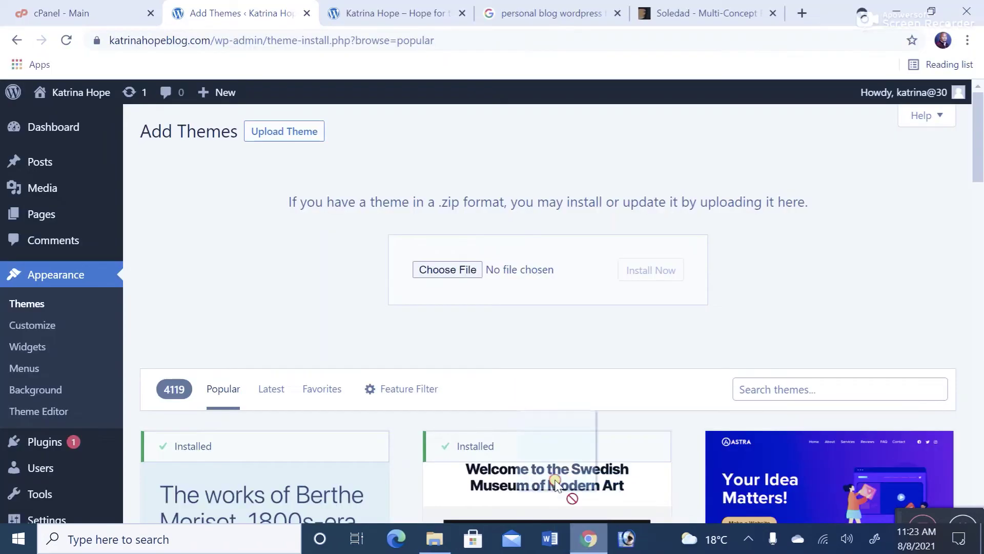
pyautogui.moveTo(607, 535); pyautogui.dragTo(462, 271)
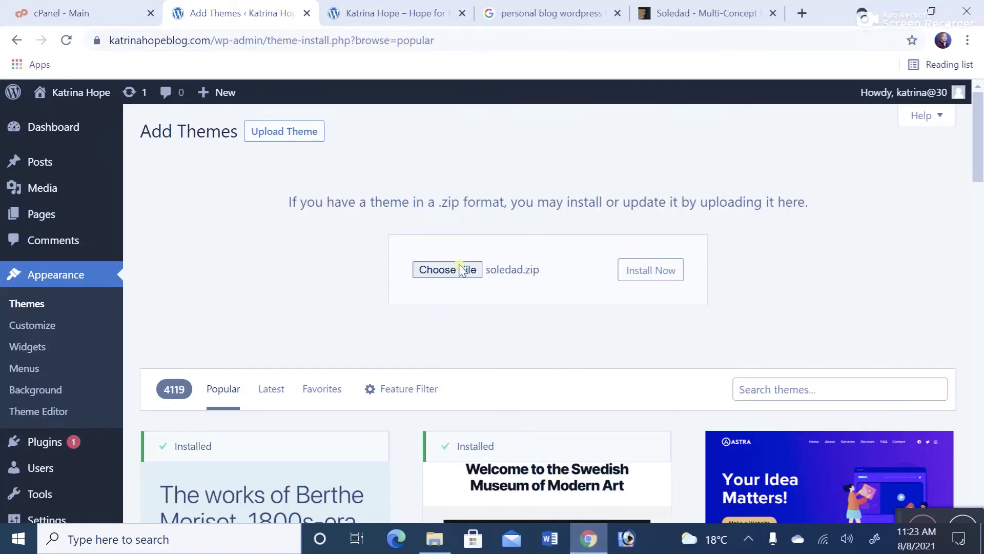
# Step: Install the uploaded soledad.zip so WordPress reports 'Theme installed successfully.'
pyautogui.click(652, 271)
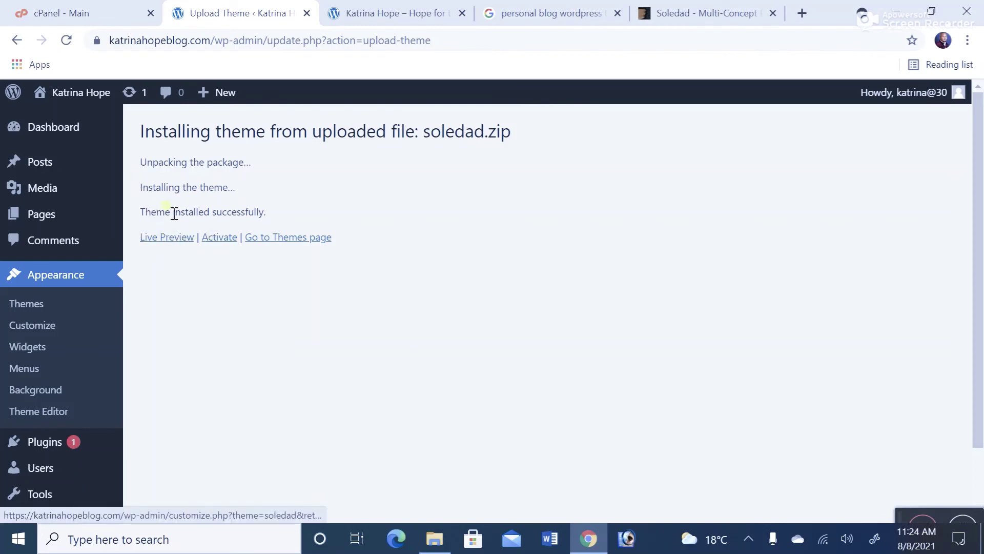
# Step: Activate Soledad, landing on its Welcome to Soledad Version 7.9.5 page
pyautogui.click(223, 240)
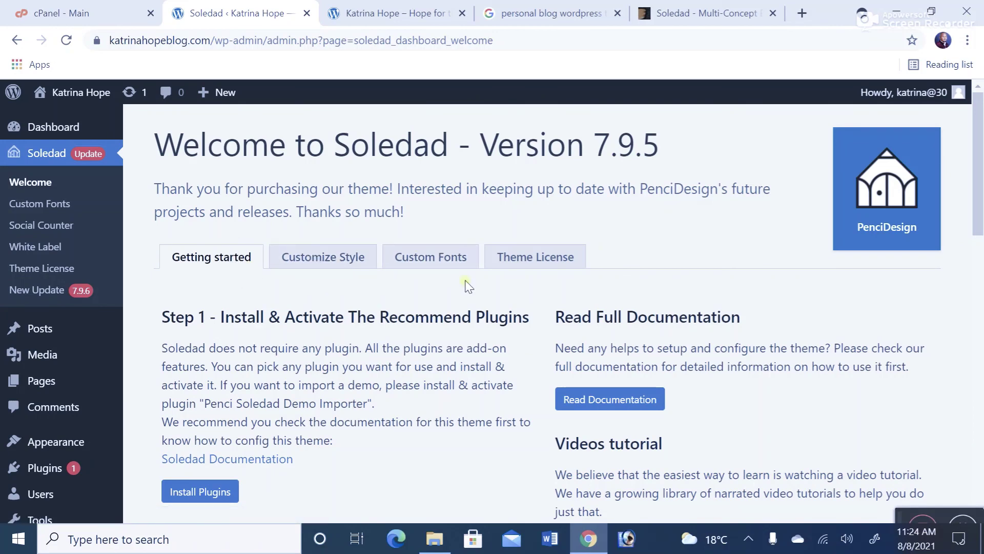
pyautogui.scroll(-1, 471, 287)
pyautogui.scroll(-2, 471, 286)
pyautogui.scroll(3, 482, 284)
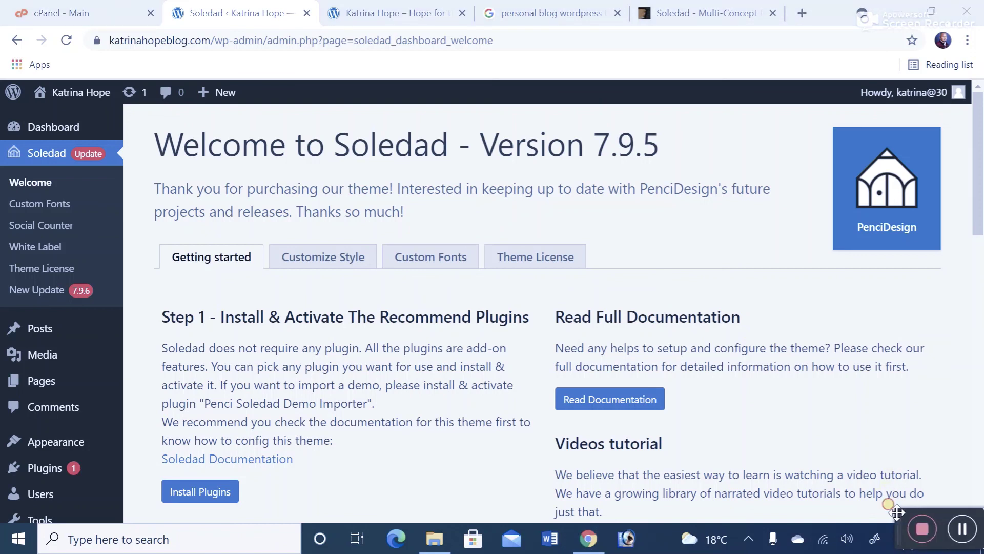
pyautogui.moveTo(890, 507)
pyautogui.mouseDown()
pyautogui.moveTo(843, 452)
pyautogui.moveTo(857, 455)
pyautogui.mouseUp()
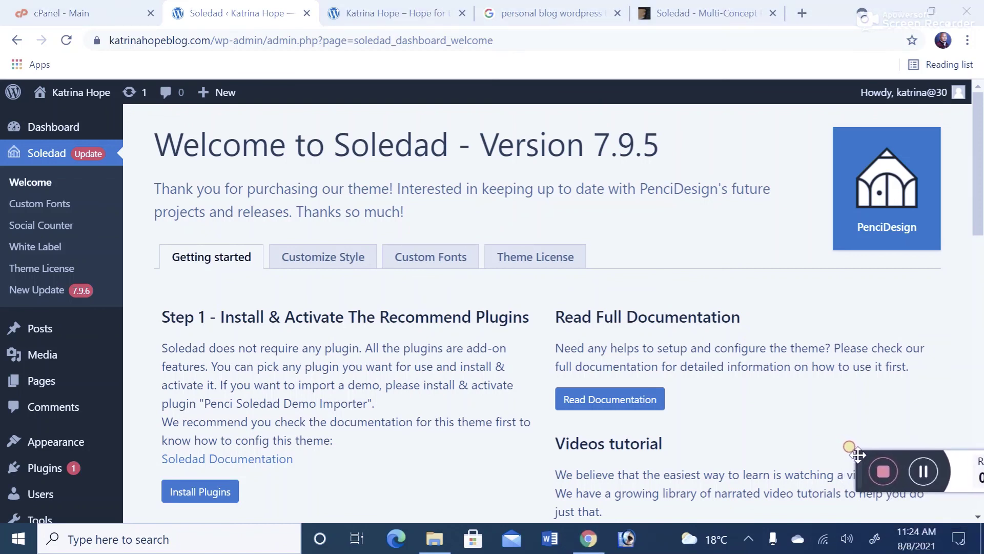